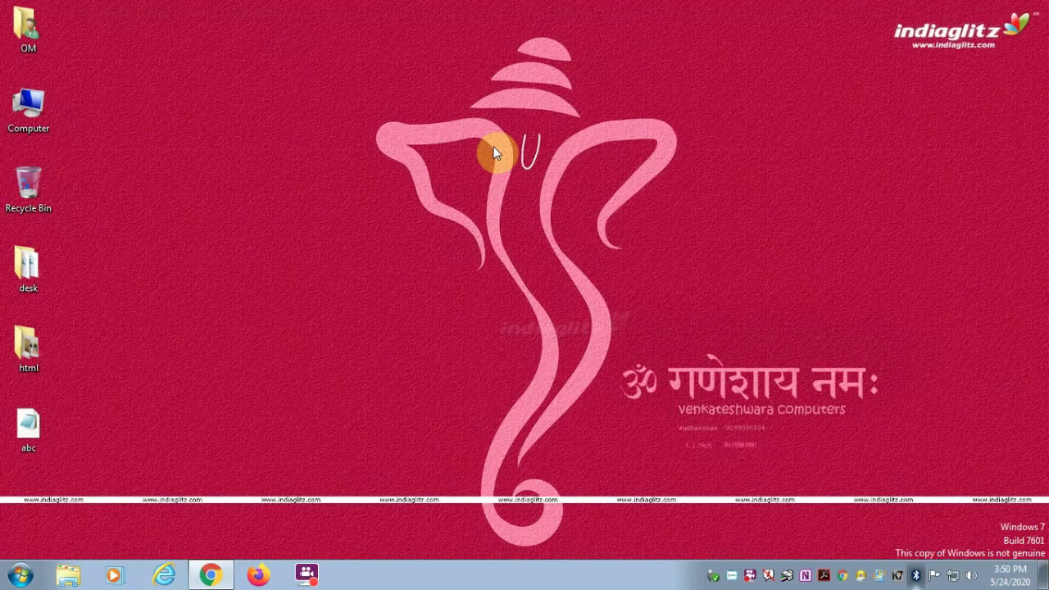
- Switch to YouTube Studio in Chrome and open the channel's list of uploaded videos
click(215, 576)
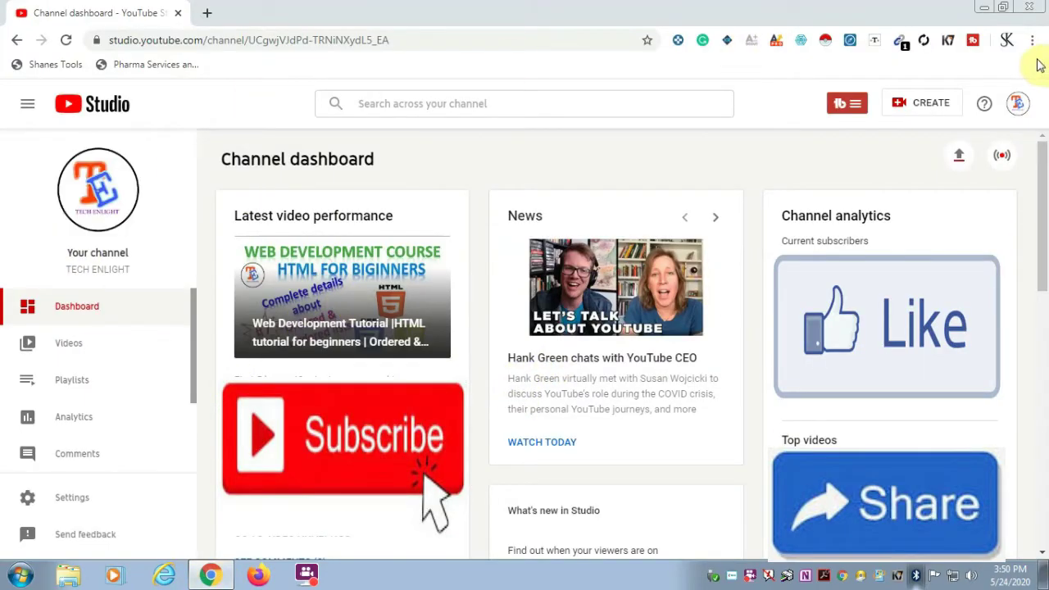
click(1017, 100)
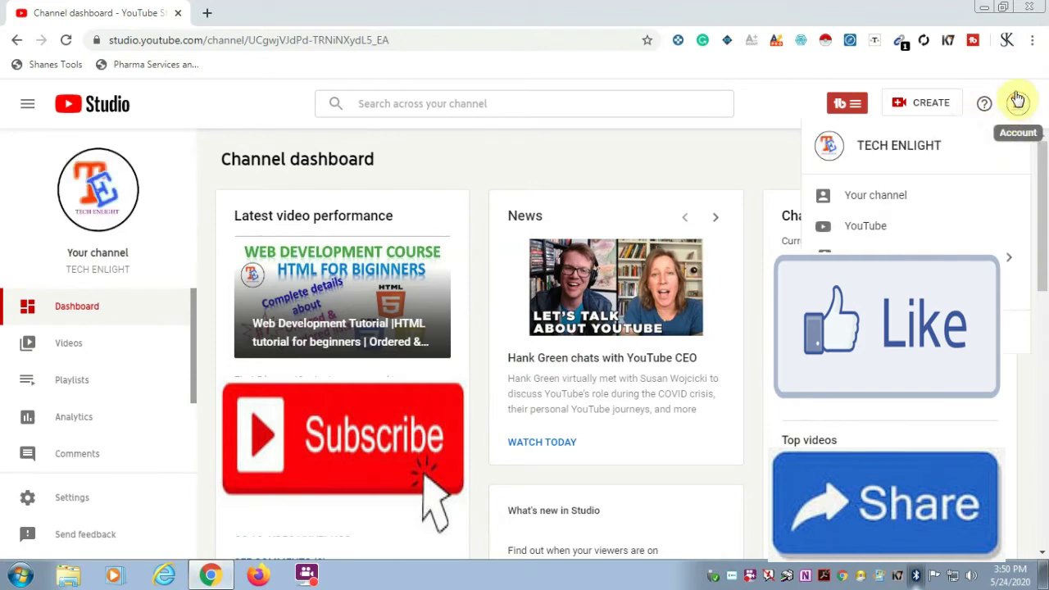
click(1014, 102)
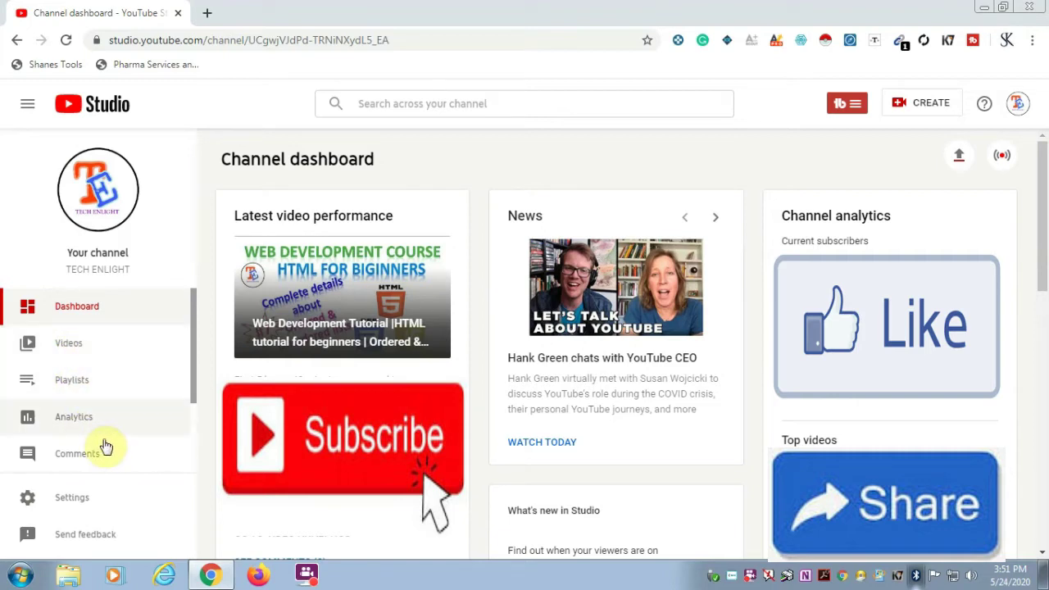
click(96, 346)
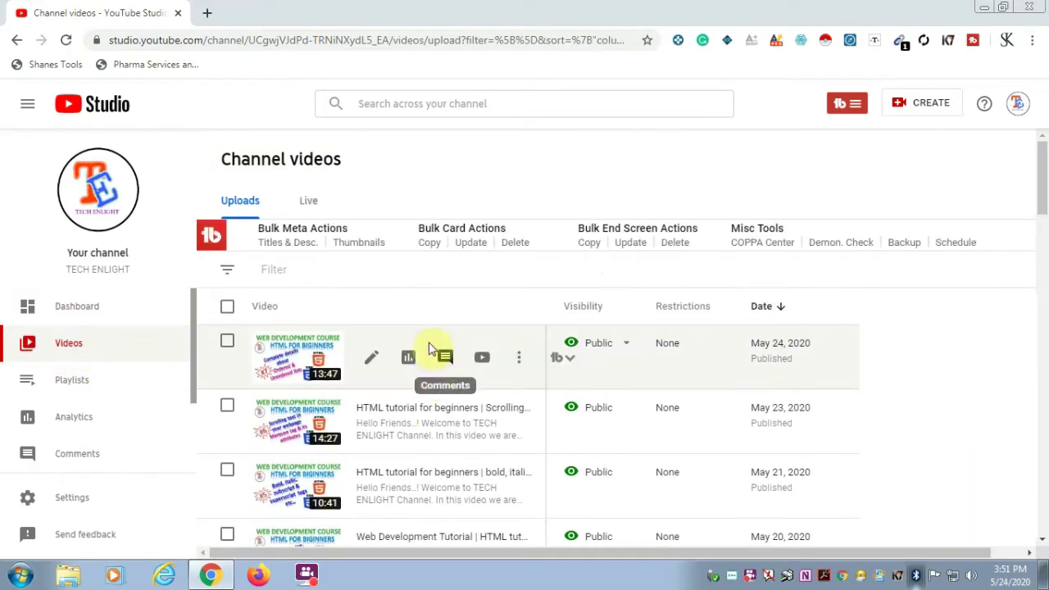
- Open the details of the newest upload, the ordered and unordered lists video published May 24, 2020
scroll(525, 492, down, 2)
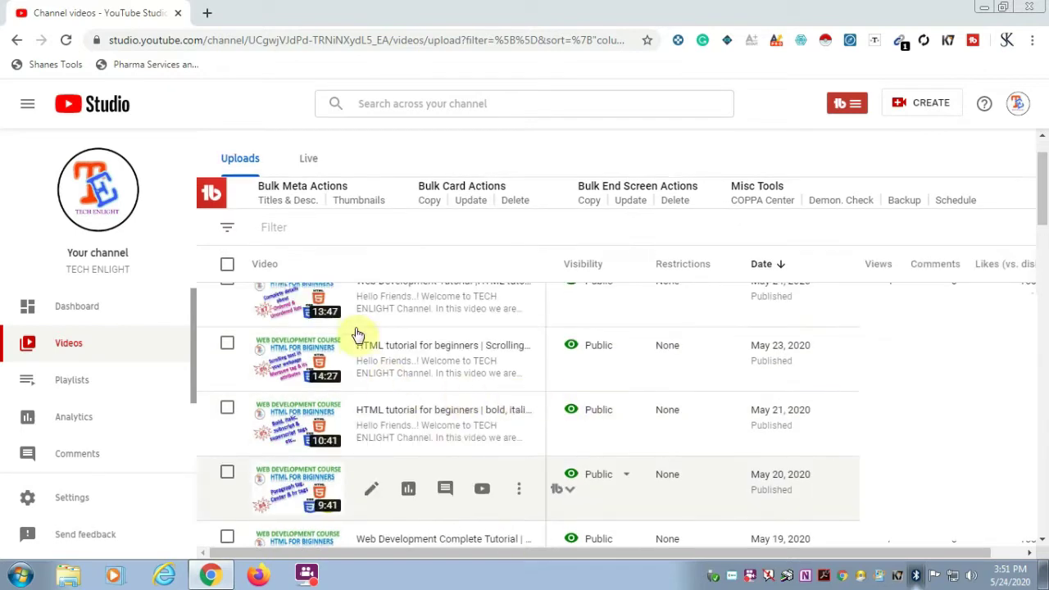
scroll(357, 335, down, 3)
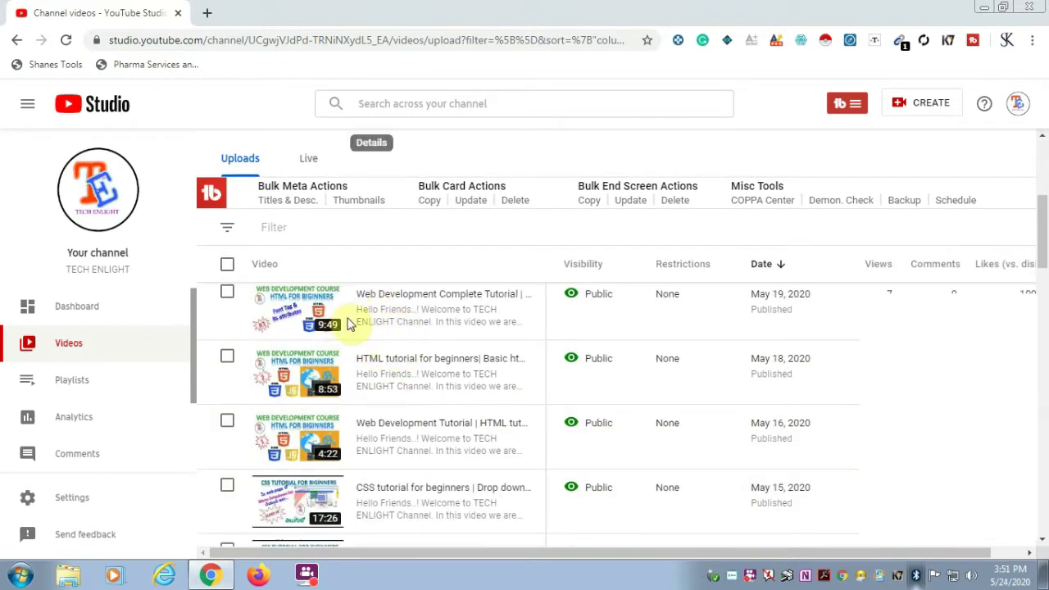
scroll(354, 326, down, 3)
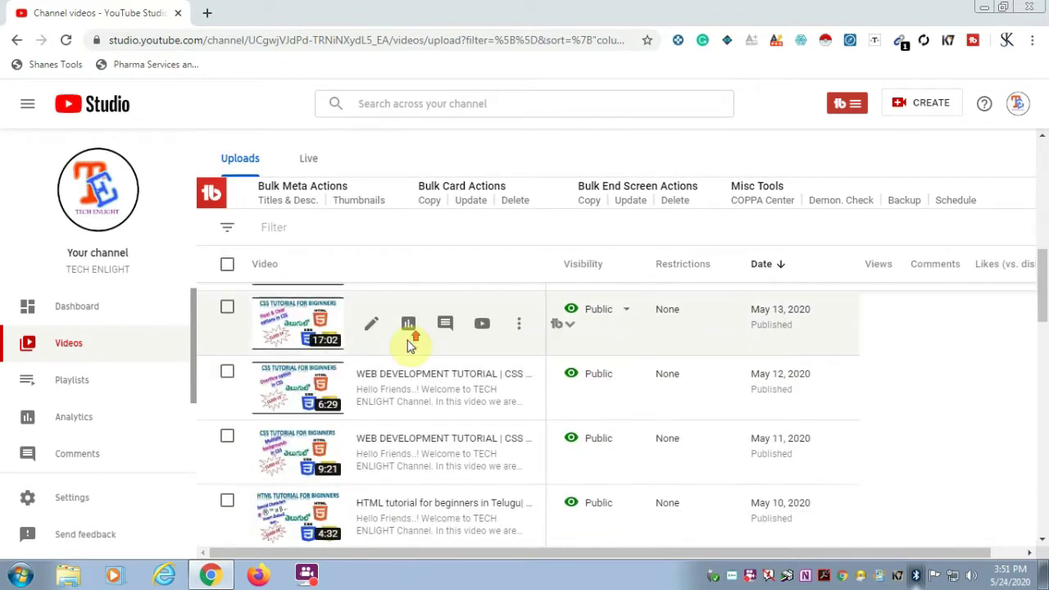
scroll(408, 343, up, 7)
mouse_move(508, 342)
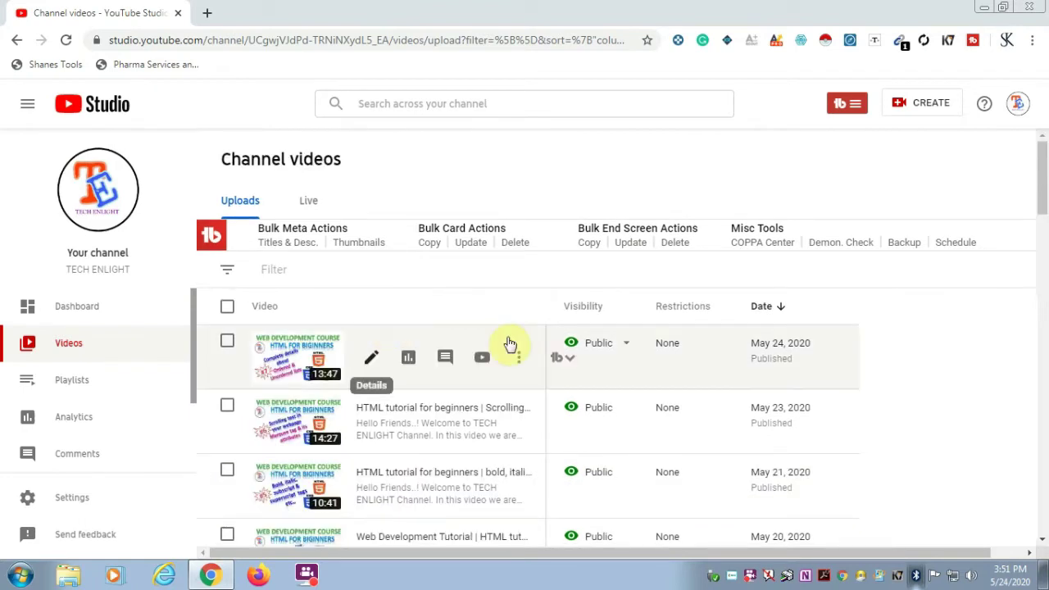
click(372, 362)
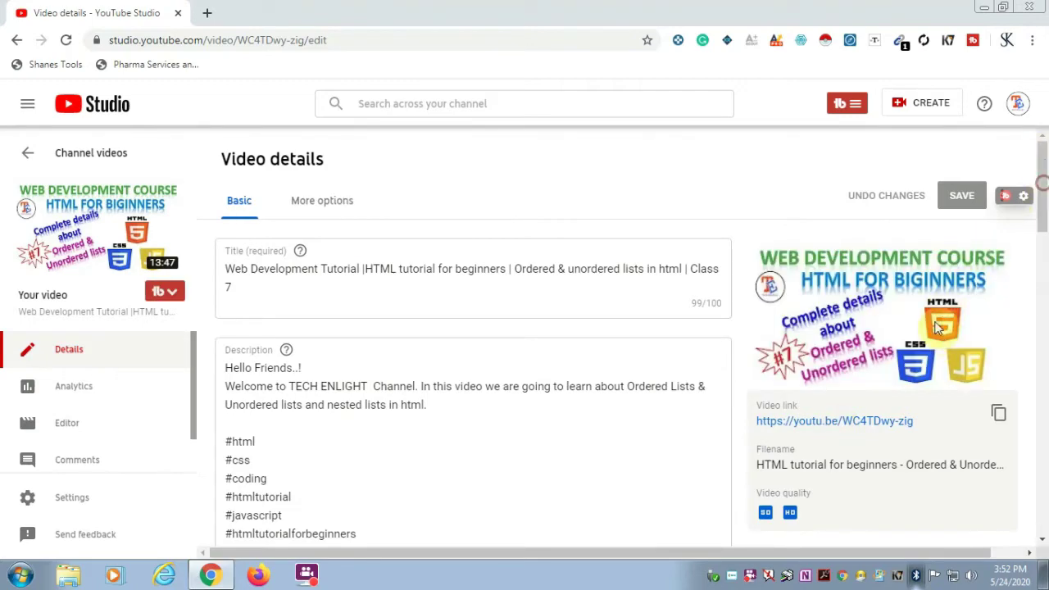
- Open the video's end screen and delete its subscribe, video and playlist elements
scroll(951, 332, down, 1)
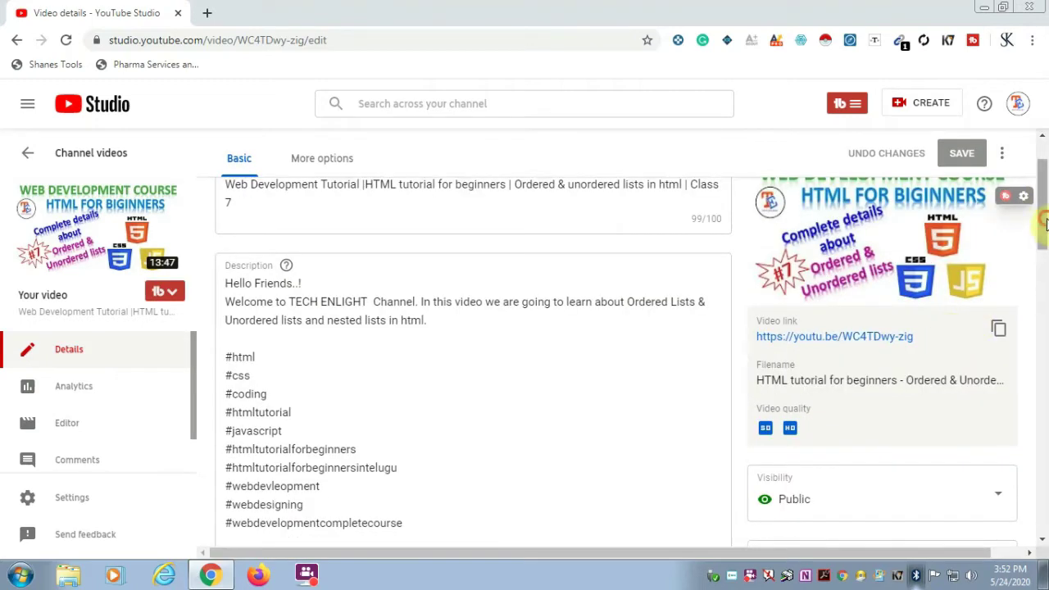
click(1045, 279)
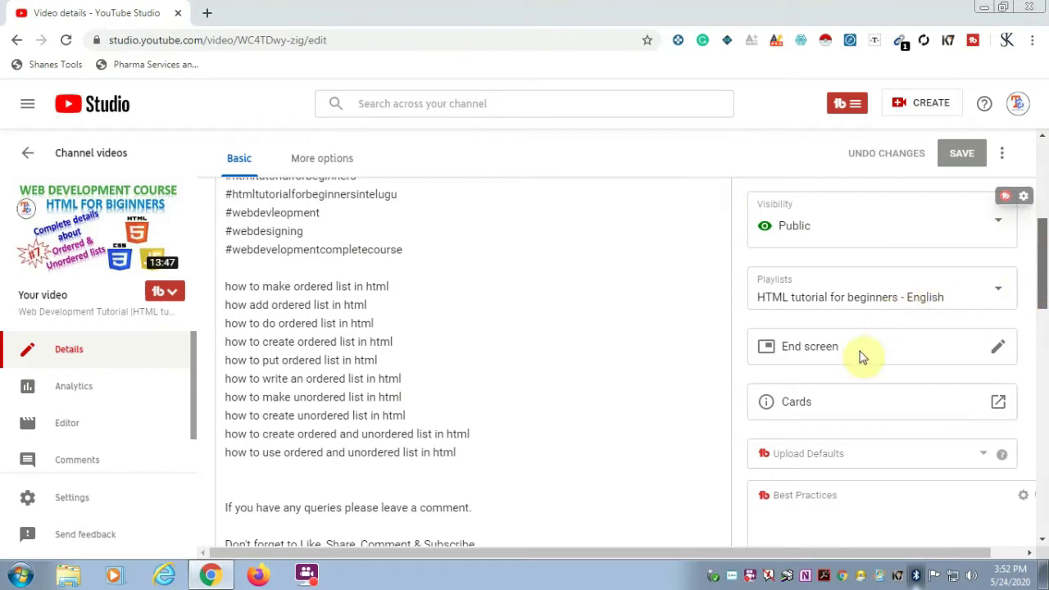
click(999, 351)
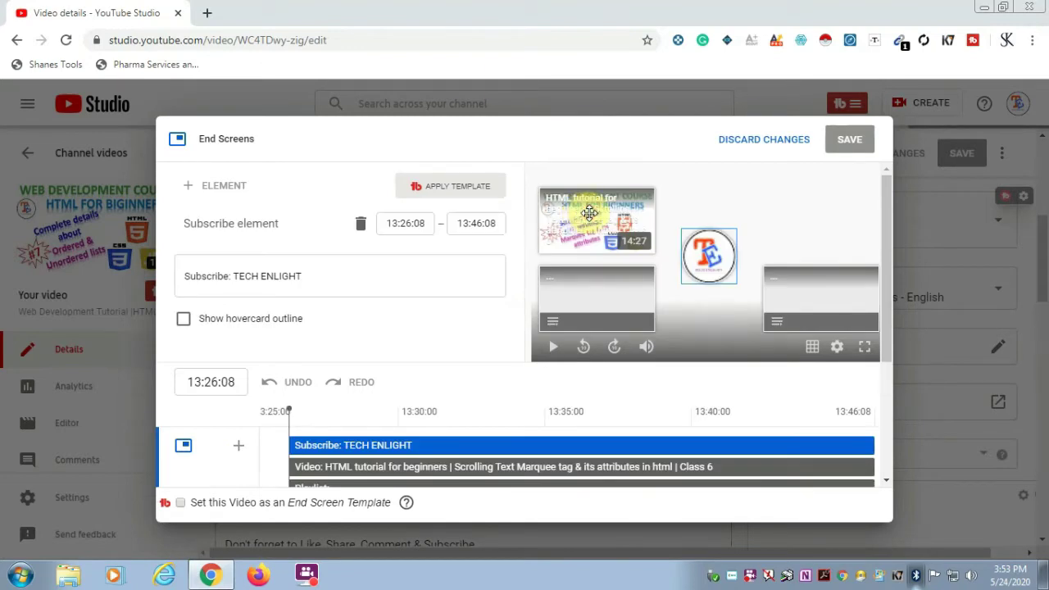
click(580, 279)
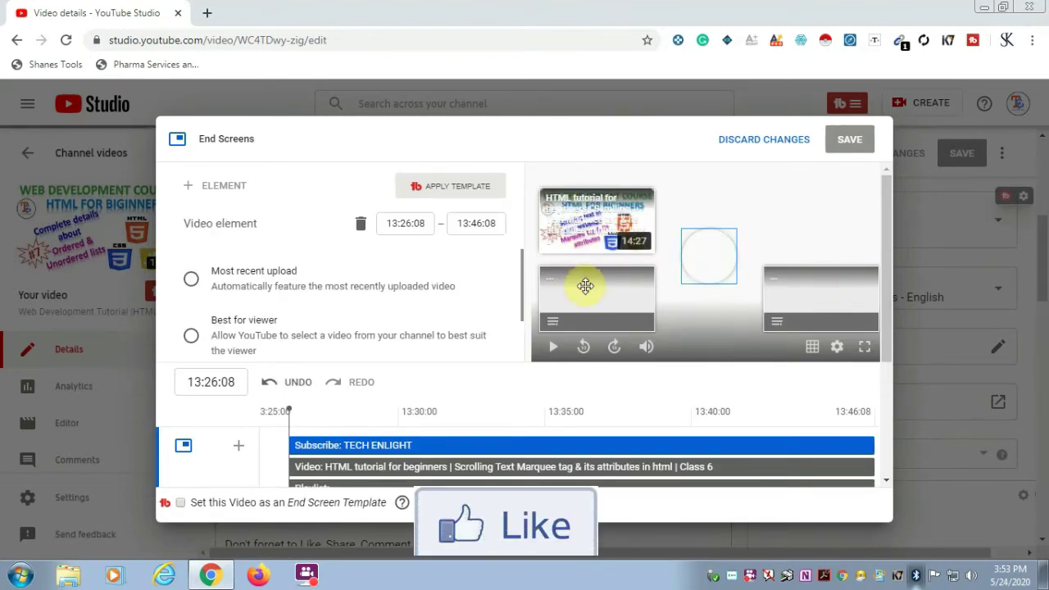
key(Delete)
click(590, 298)
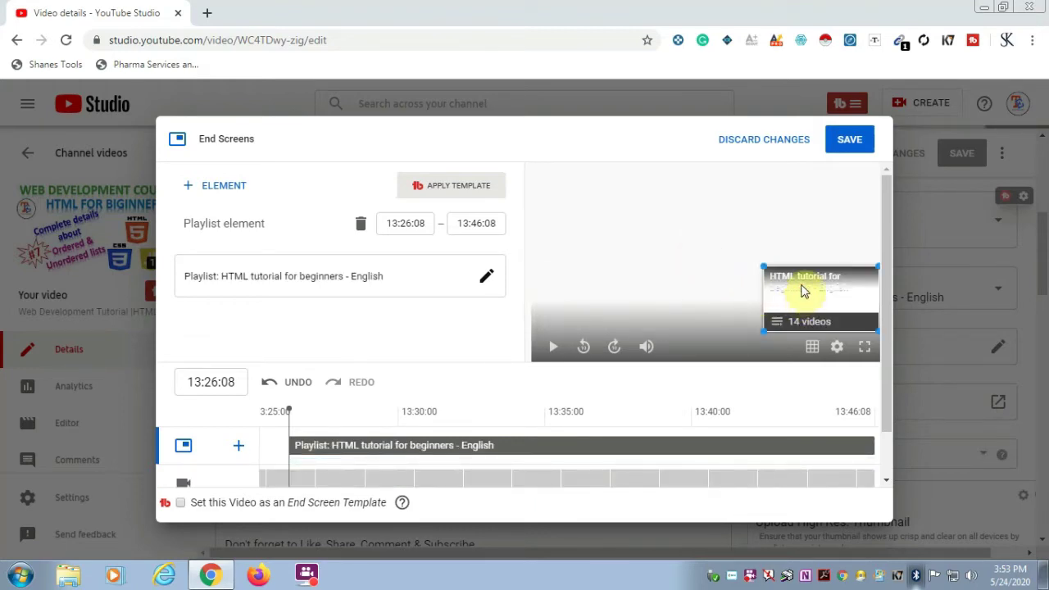
key(Delete)
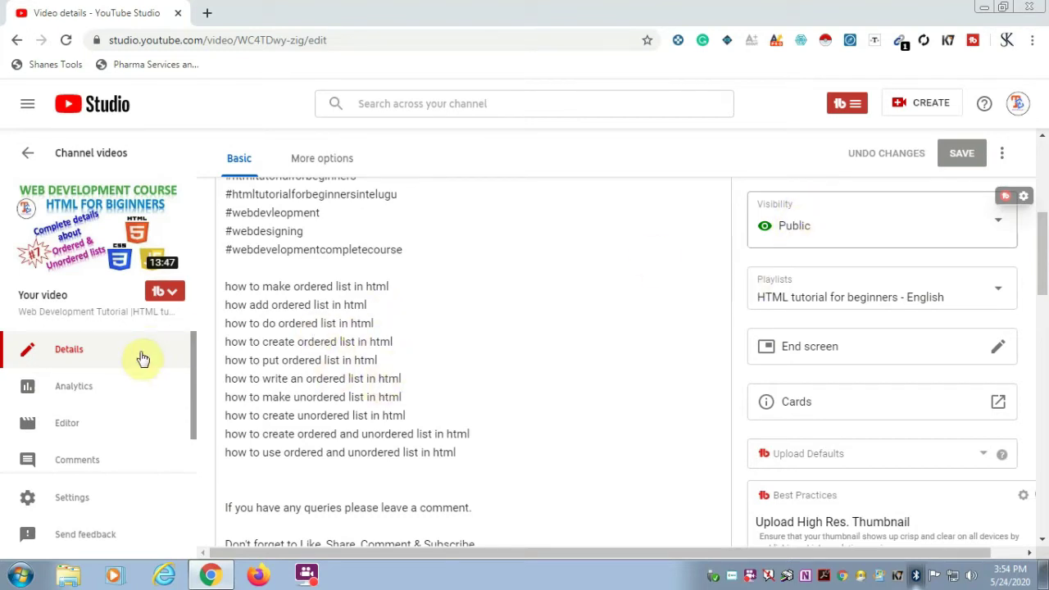
- Open the ordered and unordered lists video in the video editor and bring its full timeline into view
click(66, 426)
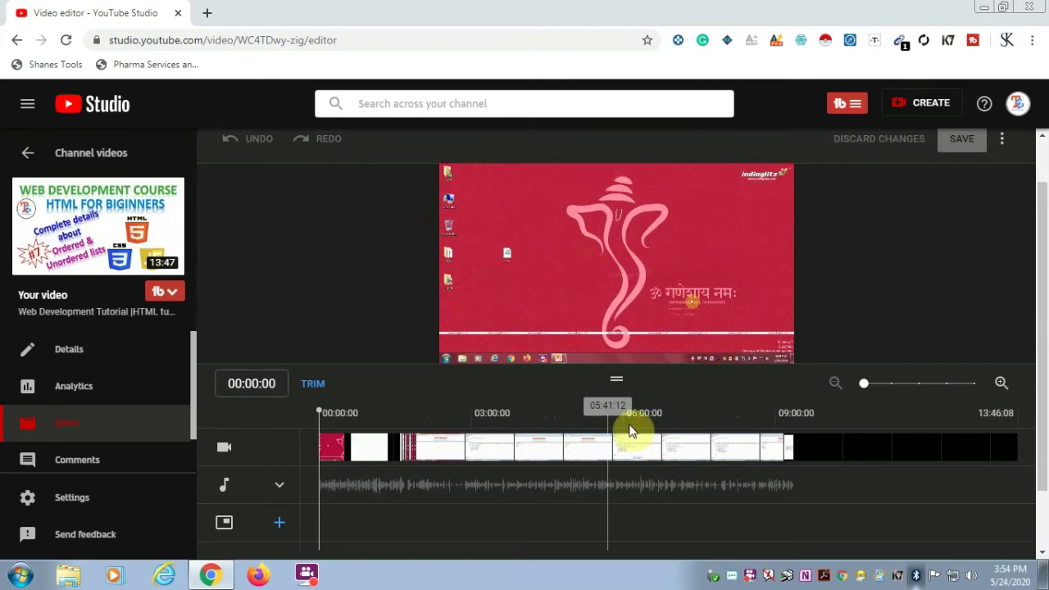
scroll(390, 267, up, 1)
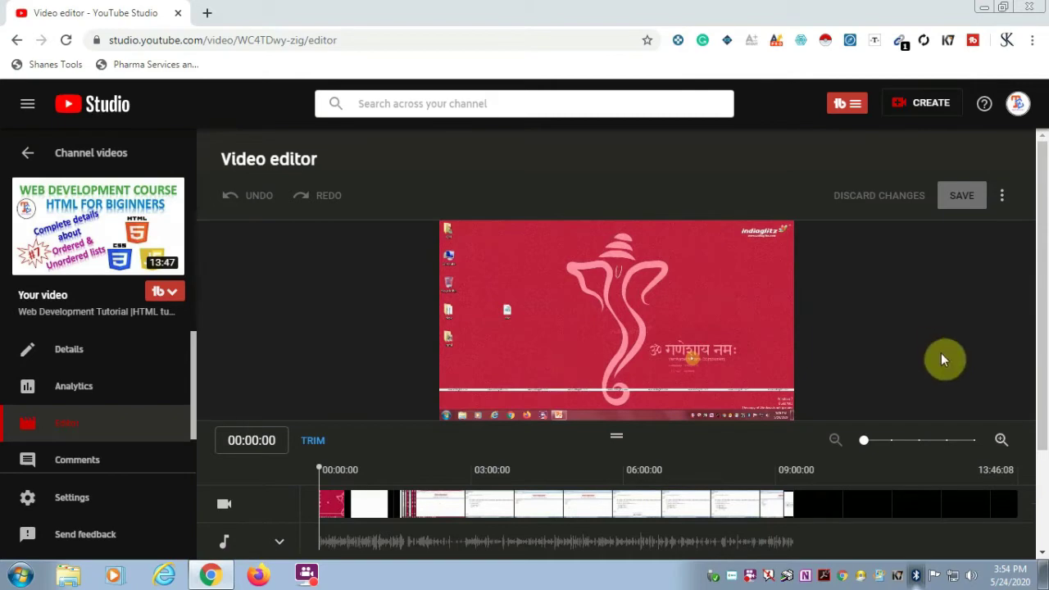
scroll(800, 368, down, 2)
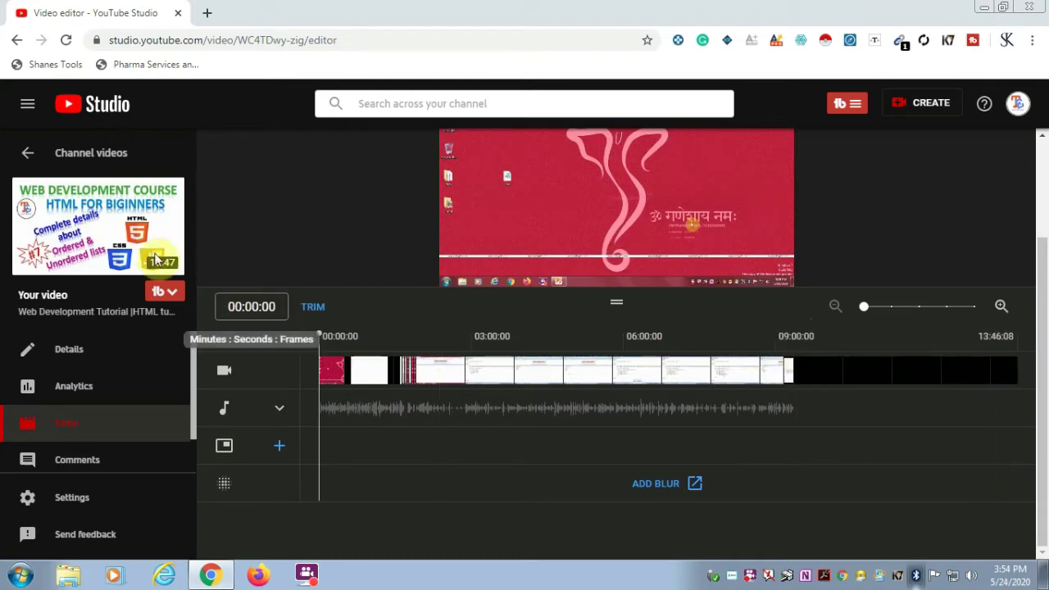
mouse_move(154, 267)
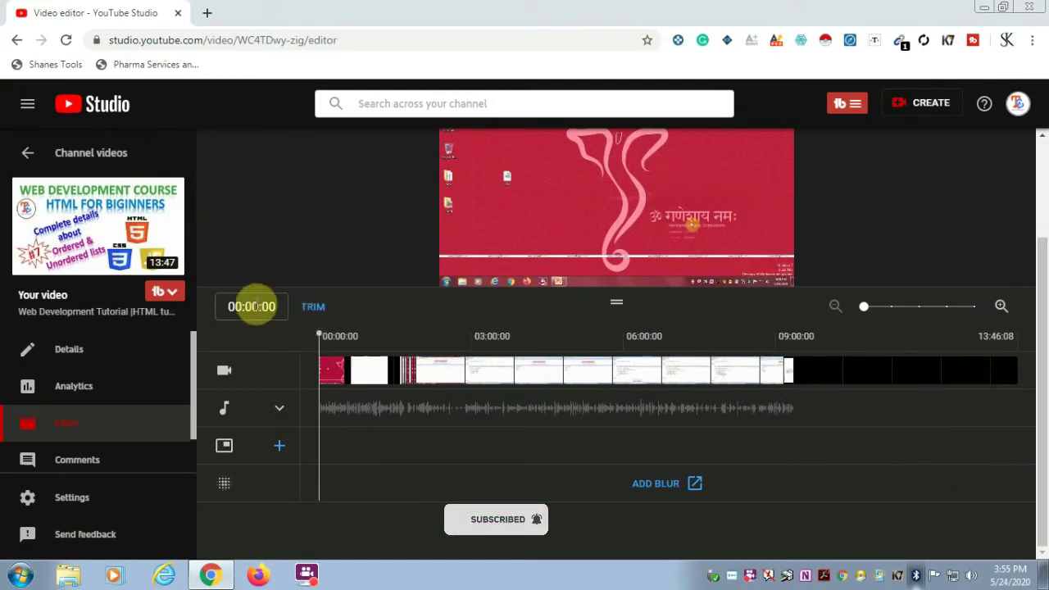
- Trim the video by splitting it at 09:22:07, cutting everything from there to the end, and previewing the trim
click(312, 308)
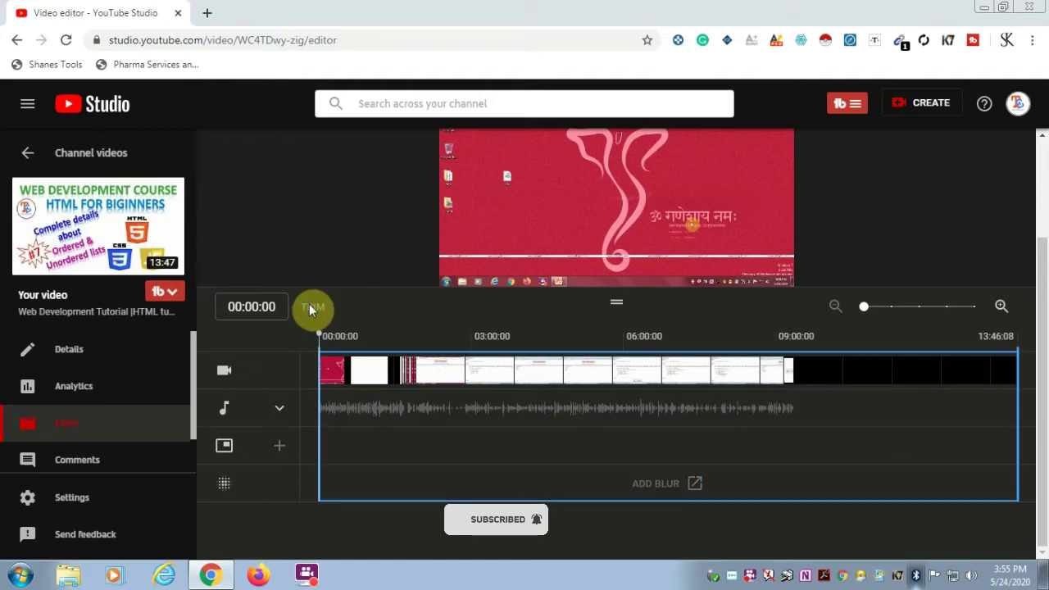
click(795, 375)
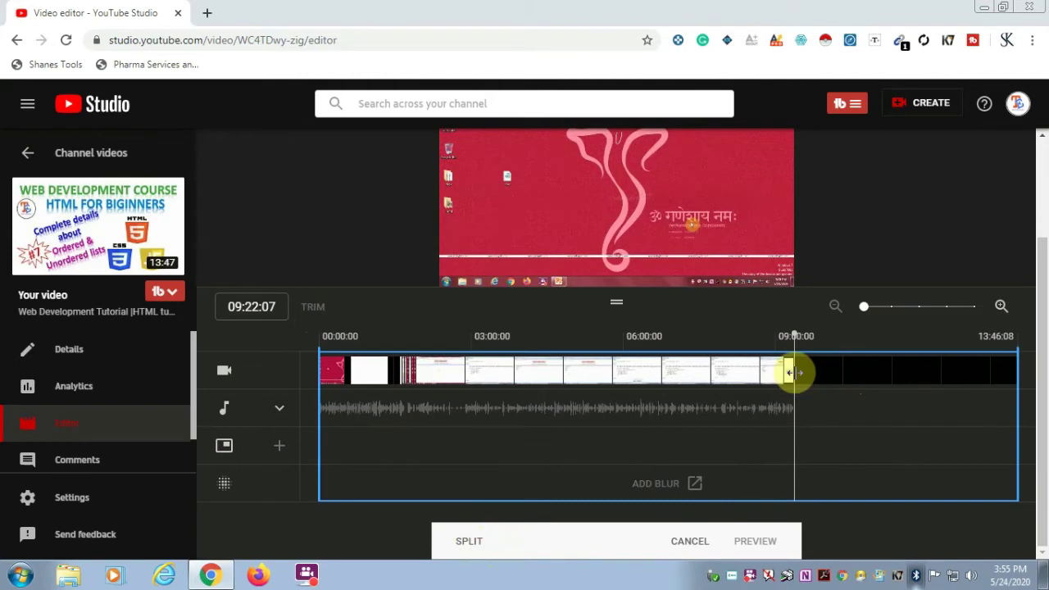
click(794, 373)
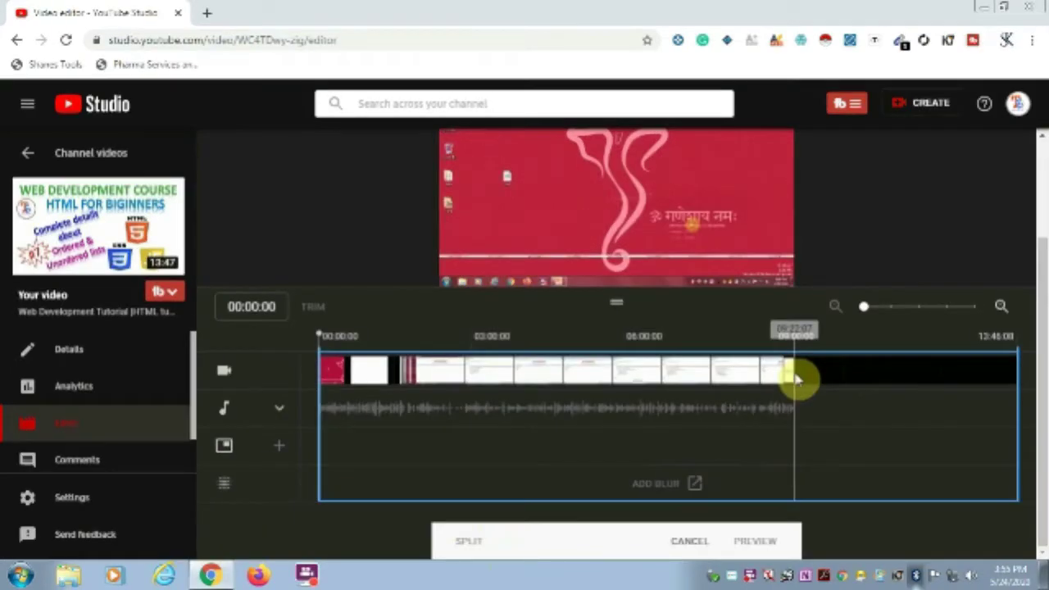
click(795, 375)
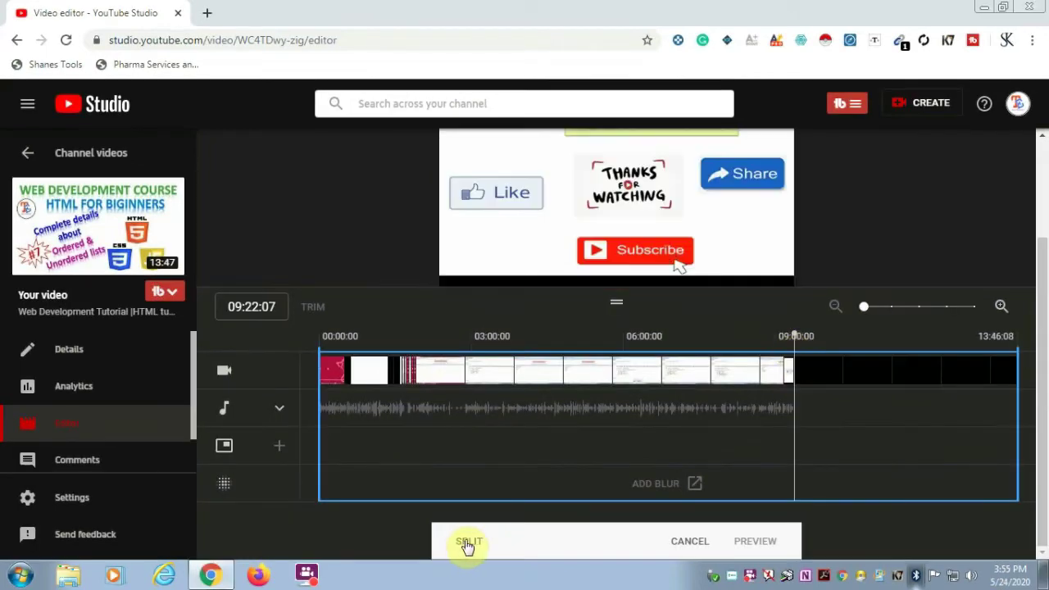
click(468, 544)
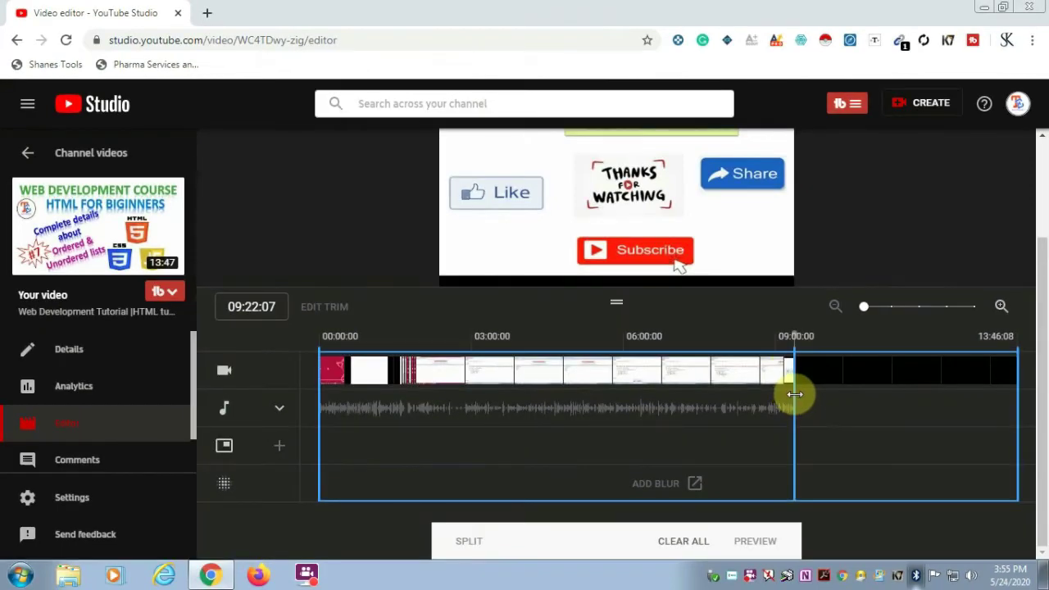
drag(794, 395, 1024, 368)
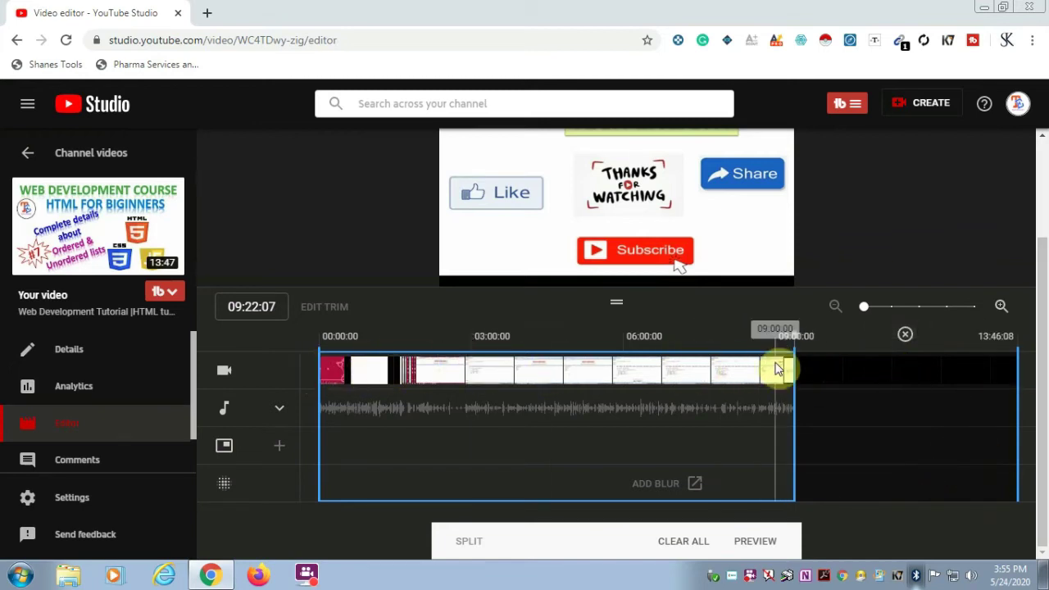
click(761, 543)
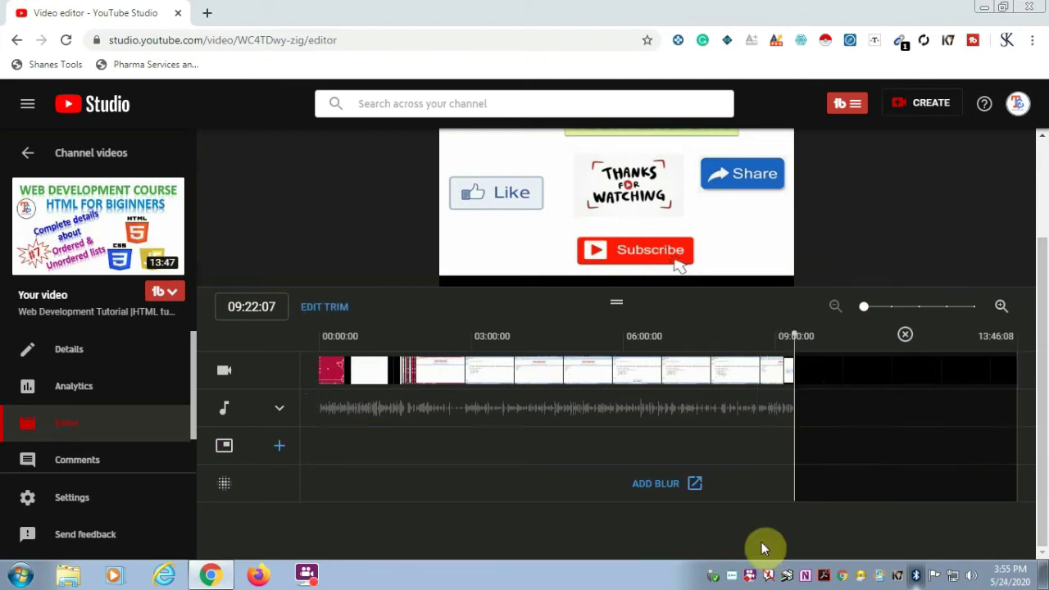
- Save the trimmed video and confirm saving the changes over the current version
scroll(762, 542, up, 2)
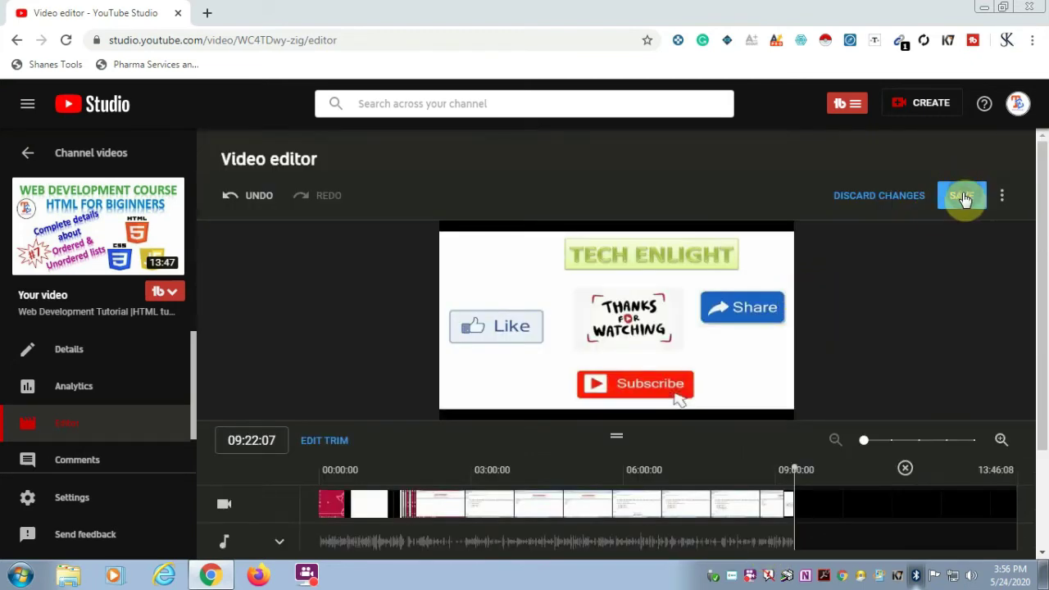
click(963, 197)
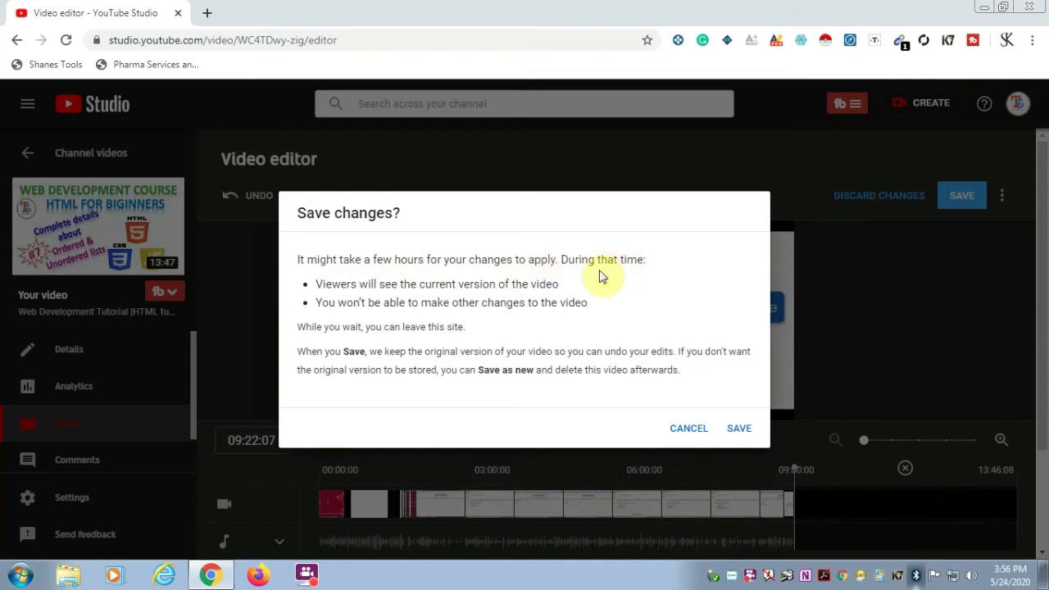
click(742, 436)
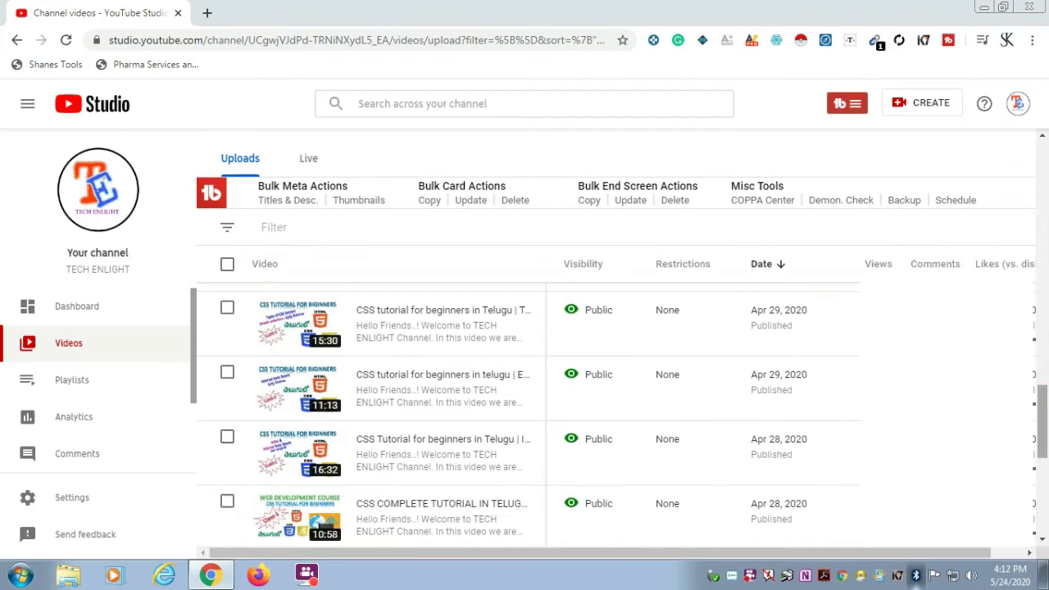
- Go to the second page of uploads and open the details of the Class-1 HTML introduction video
drag(1044, 378, 1045, 422)
scroll(1040, 422, down, 3)
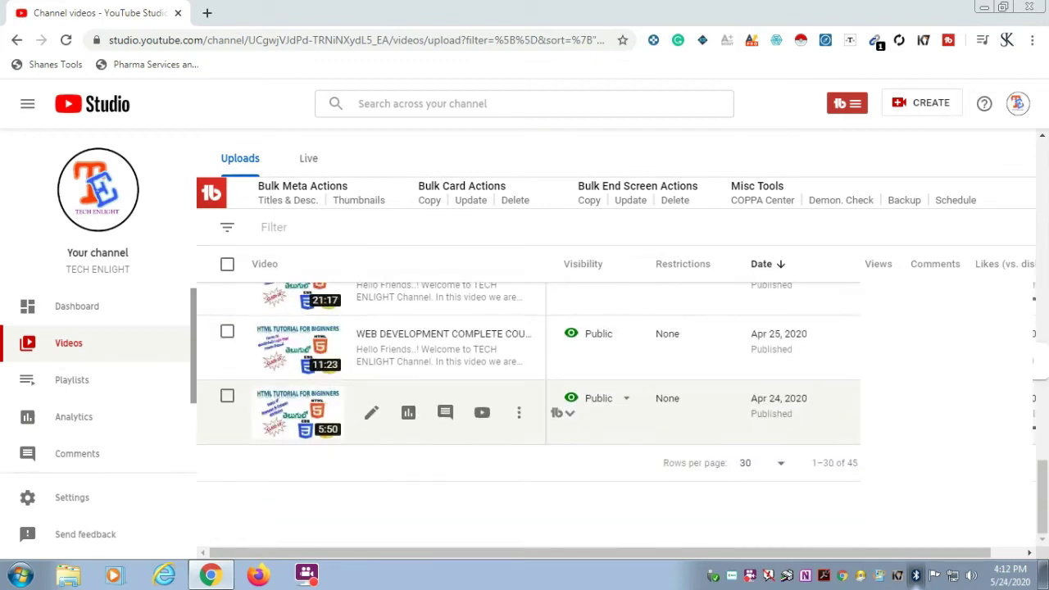
click(963, 464)
scroll(1038, 443, down, 3)
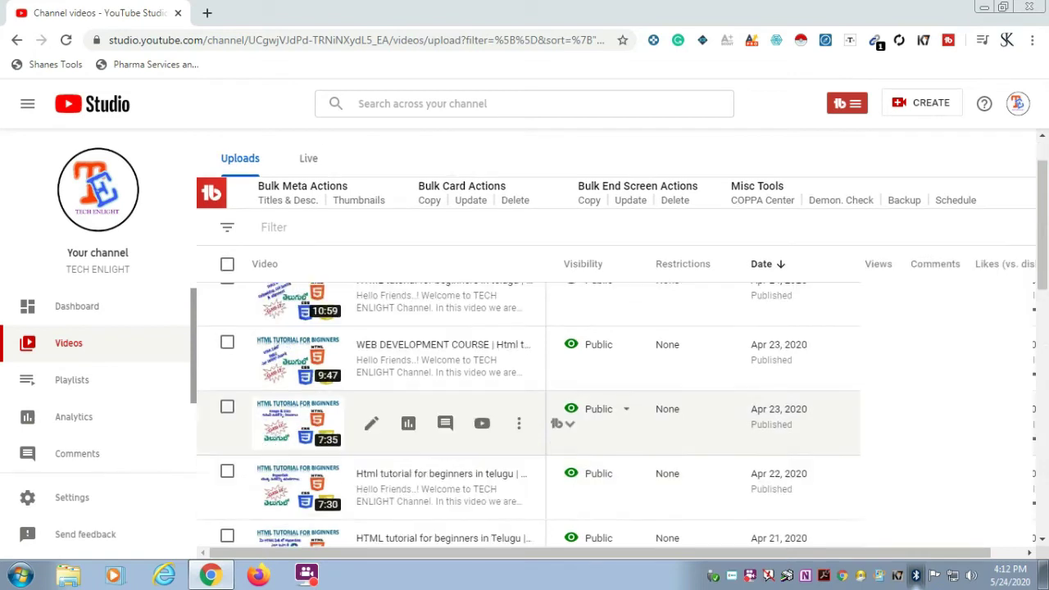
scroll(1043, 485, down, 10)
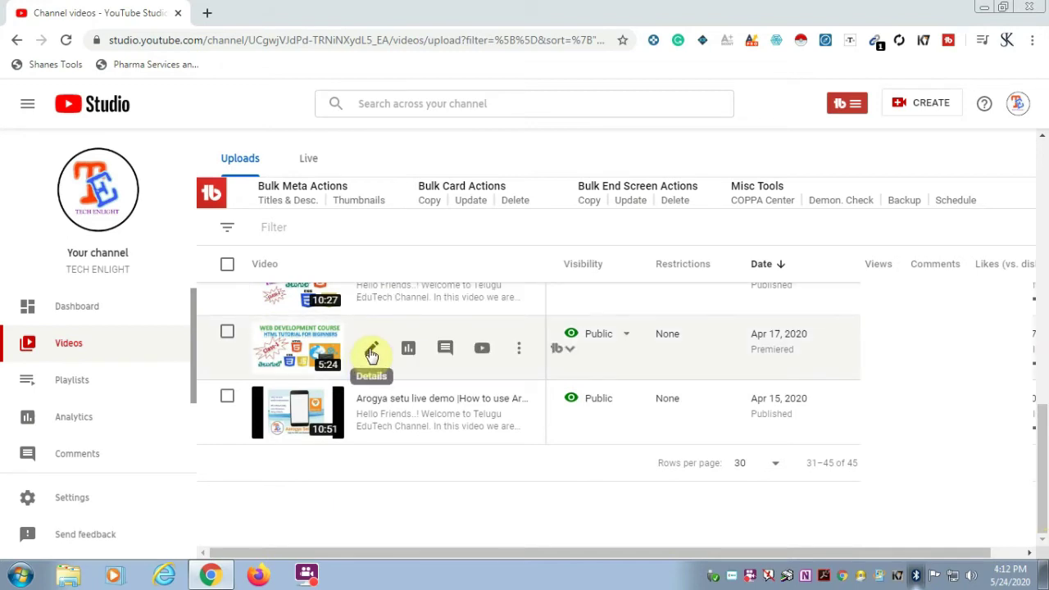
click(370, 355)
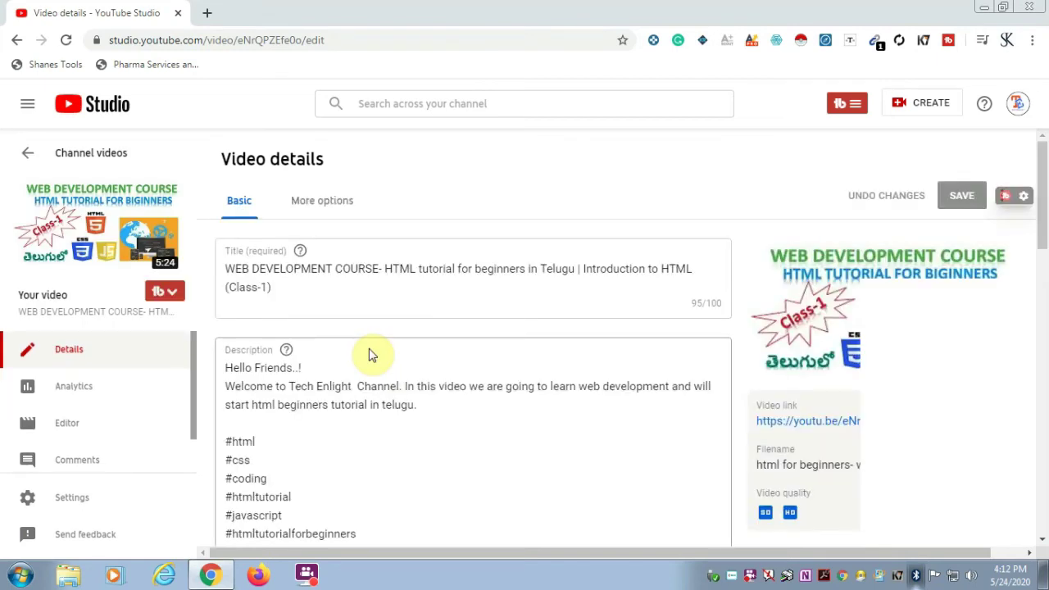
- Open the Class-1 video in the video editor and bring the playhead to 0:25:18 on the timeline
click(72, 428)
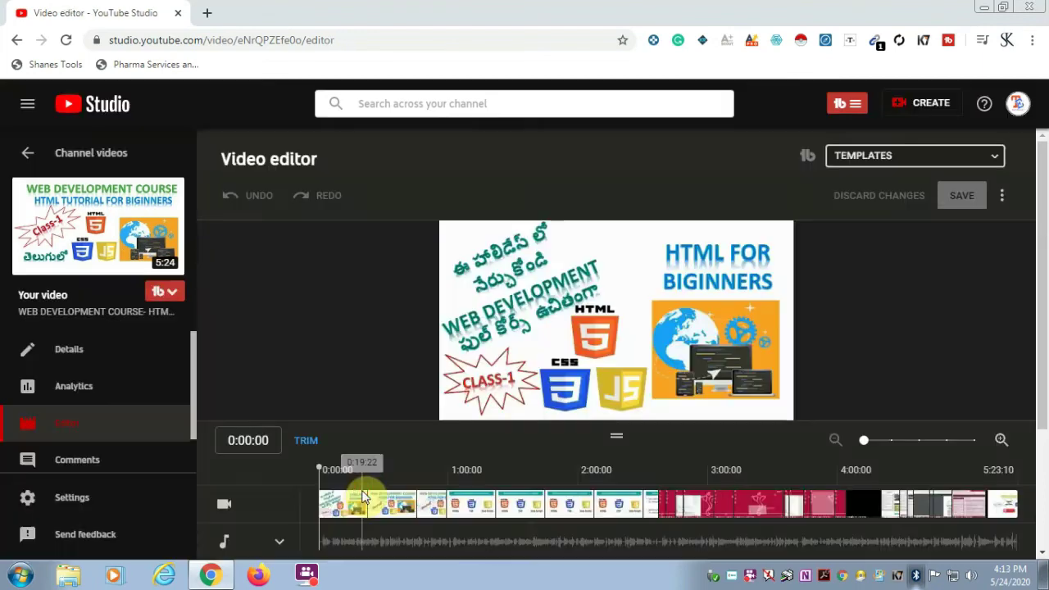
click(360, 494)
click(462, 410)
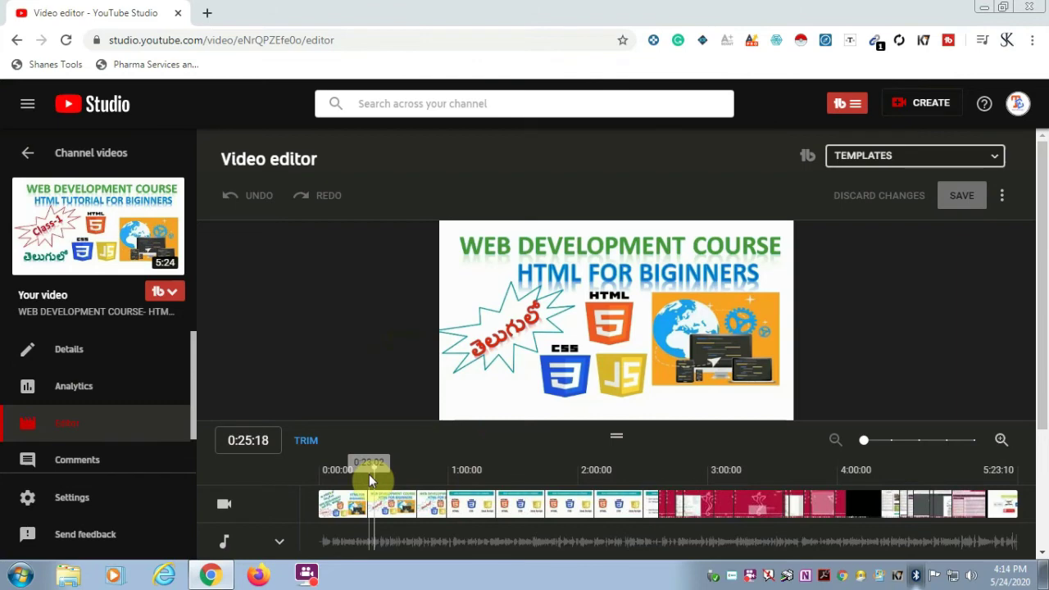
- Start trimming the Class-1 video and split it at exactly 0:18:00
click(301, 443)
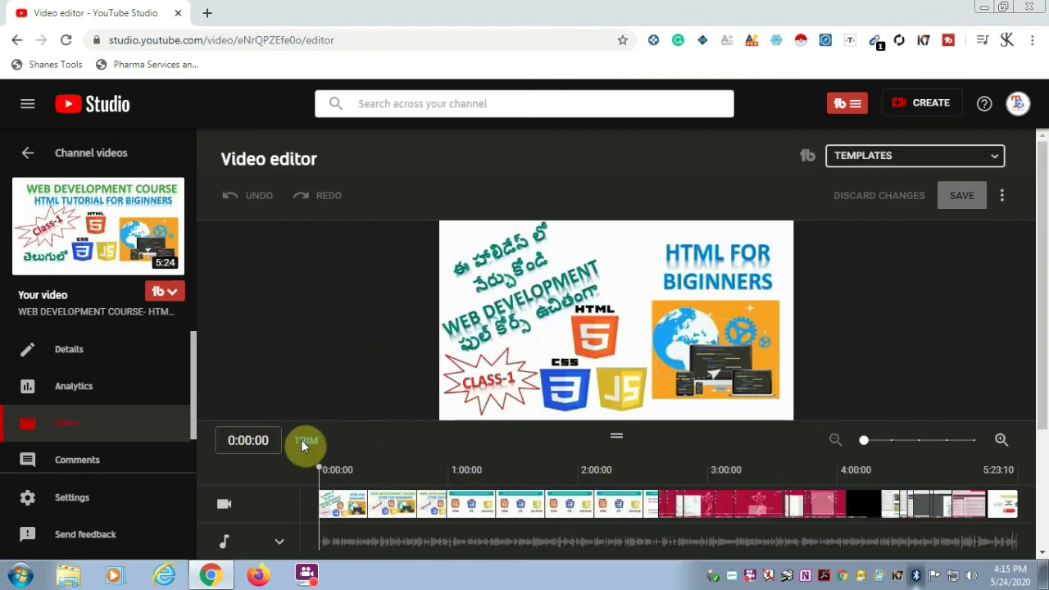
click(302, 441)
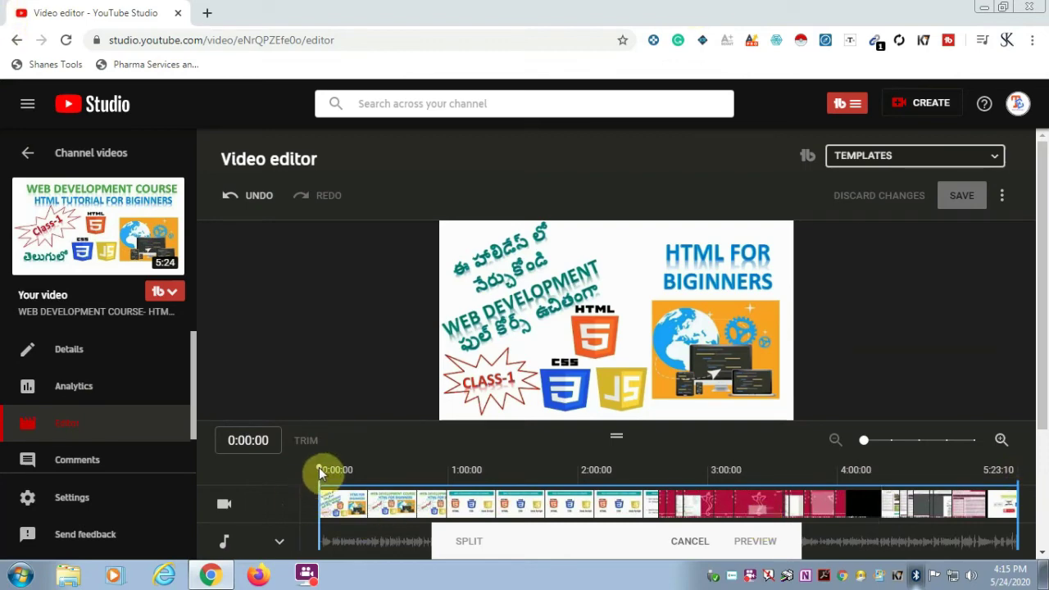
drag(319, 467, 361, 469)
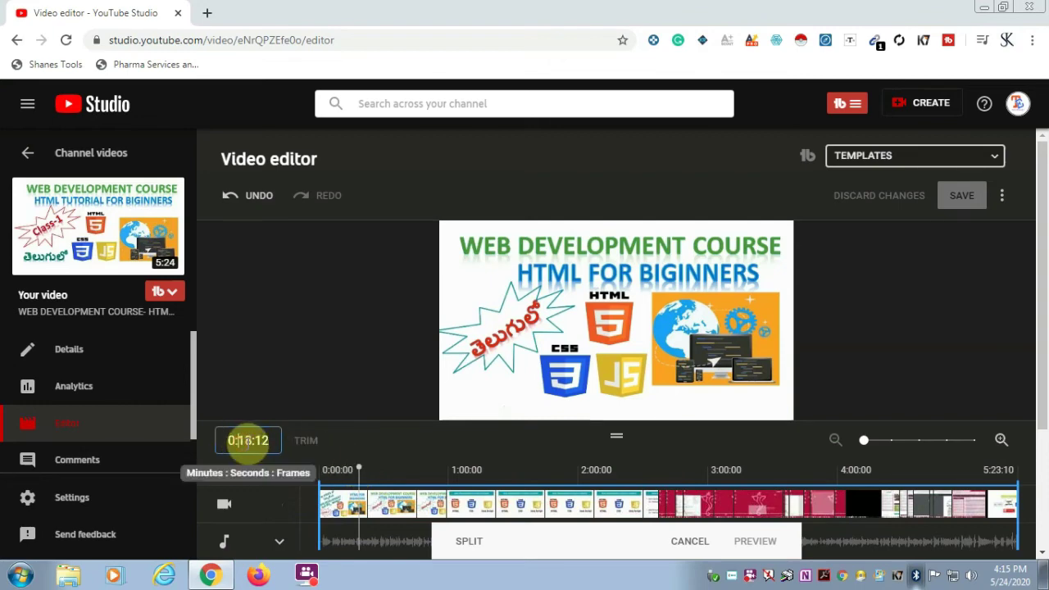
text(1:21:20)
key(Return)
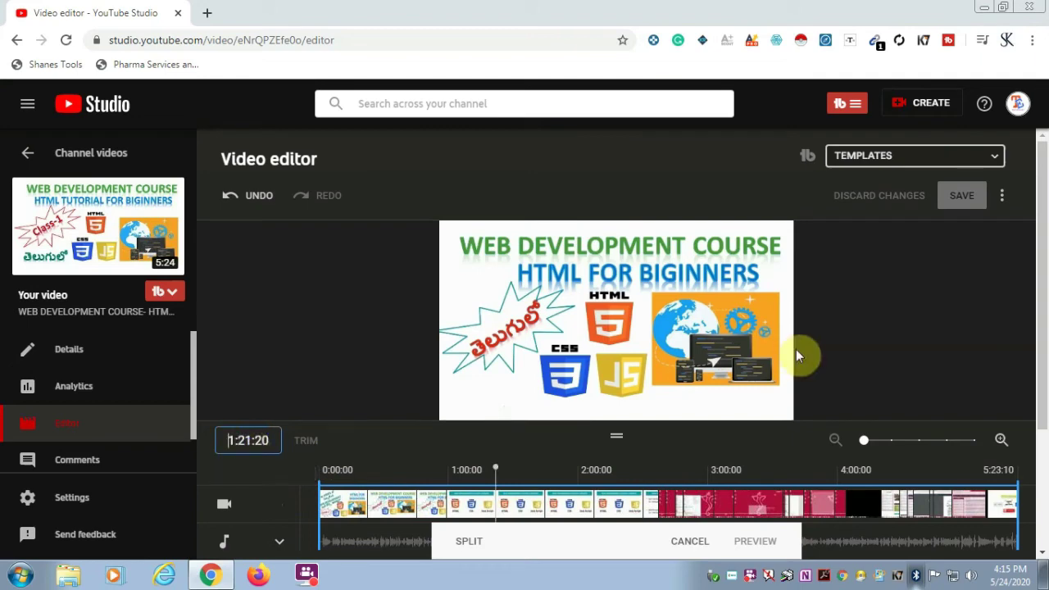
key(Delete)
text(0)
key(Return)
key(Delete)
text(8)
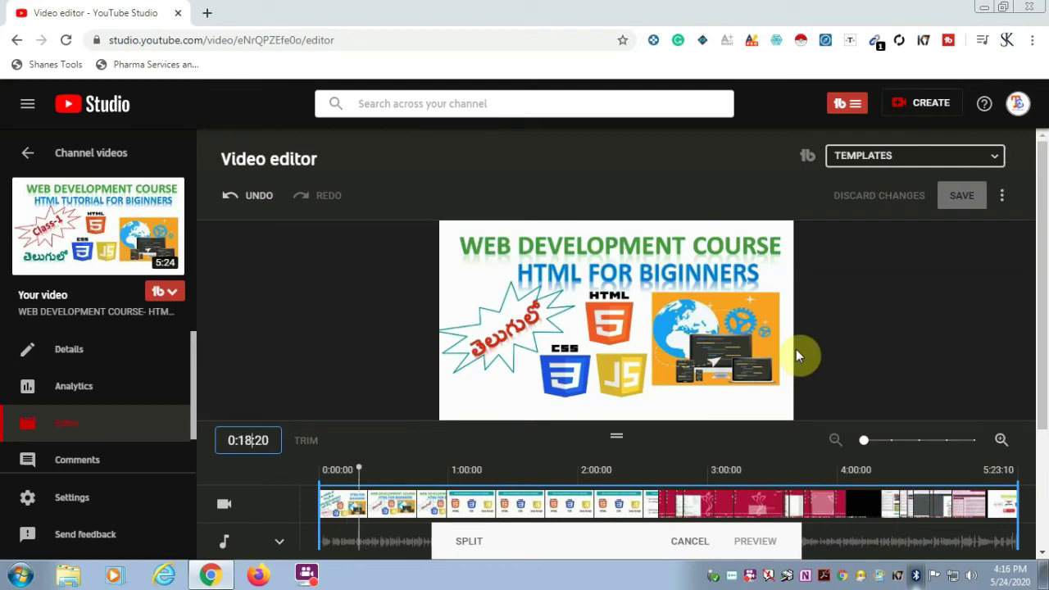
key(Delete)
text(0)
click(472, 546)
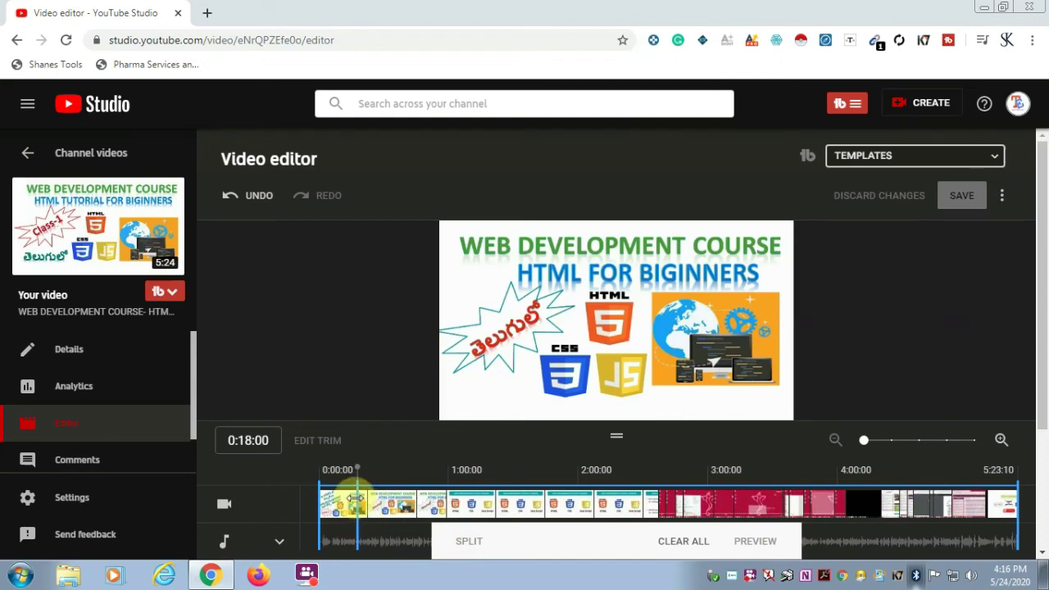
- Cut the section from the 0:18:00 split to about 0:23:09 and play the preview of the trim
drag(355, 498, 370, 498)
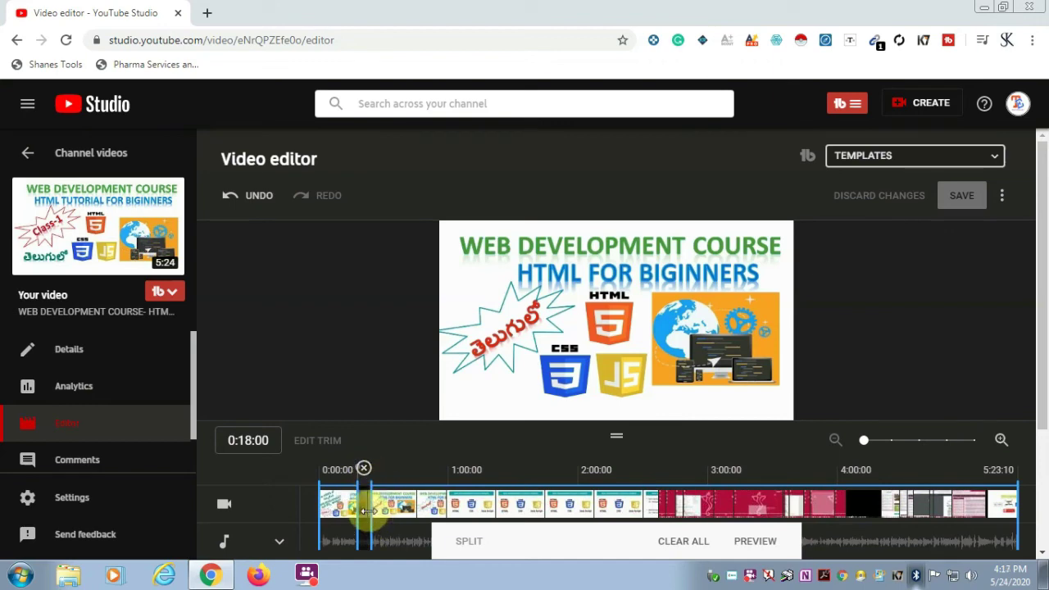
drag(373, 510, 369, 505)
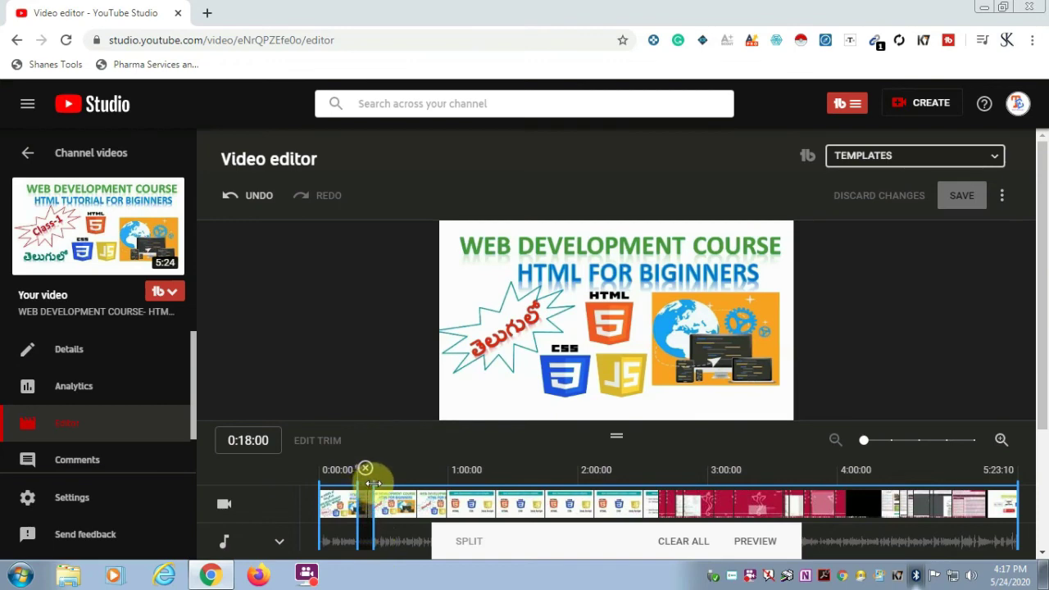
click(764, 548)
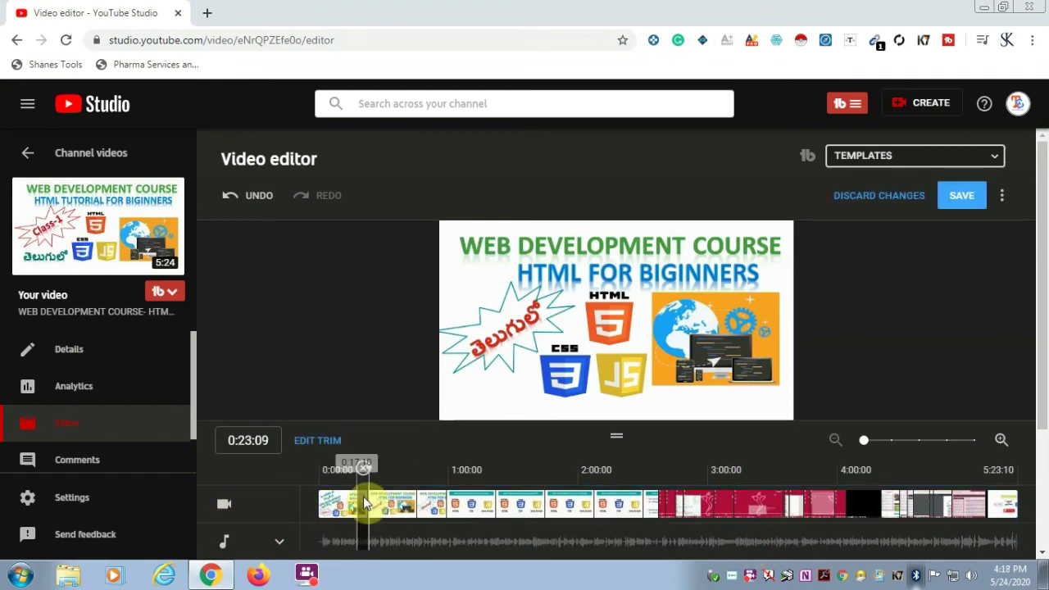
key(space)
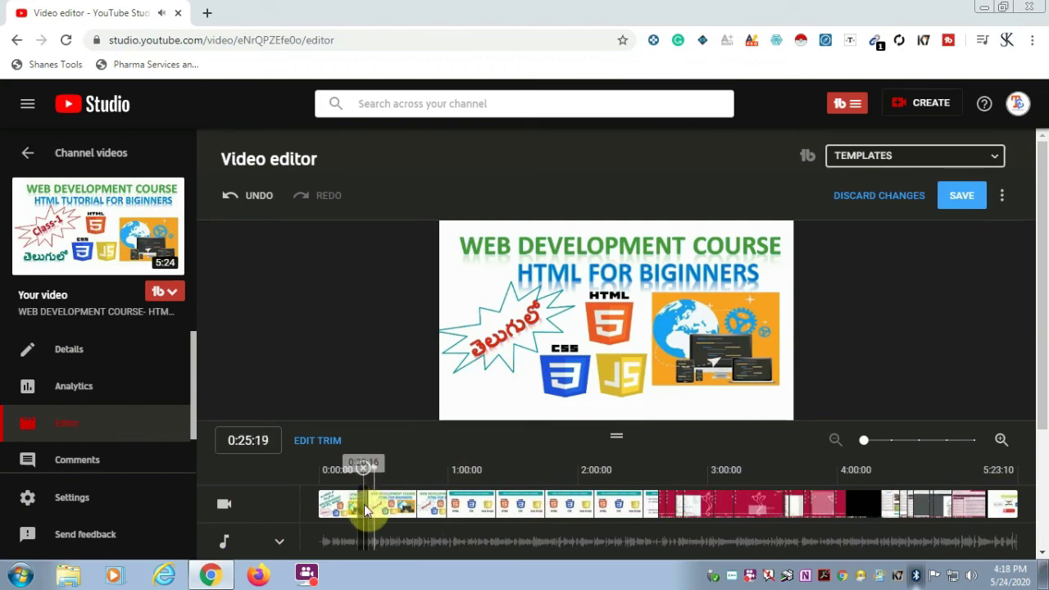
- Edit the trim to widen the cut section on both sides, and play the preview from about 0:11:15
click(329, 448)
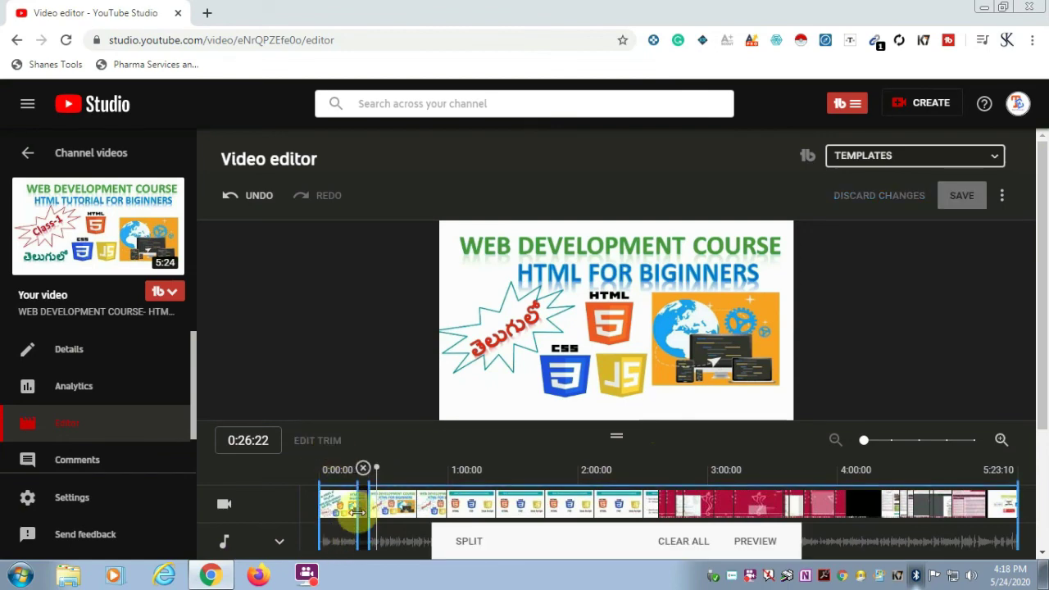
drag(357, 512, 379, 495)
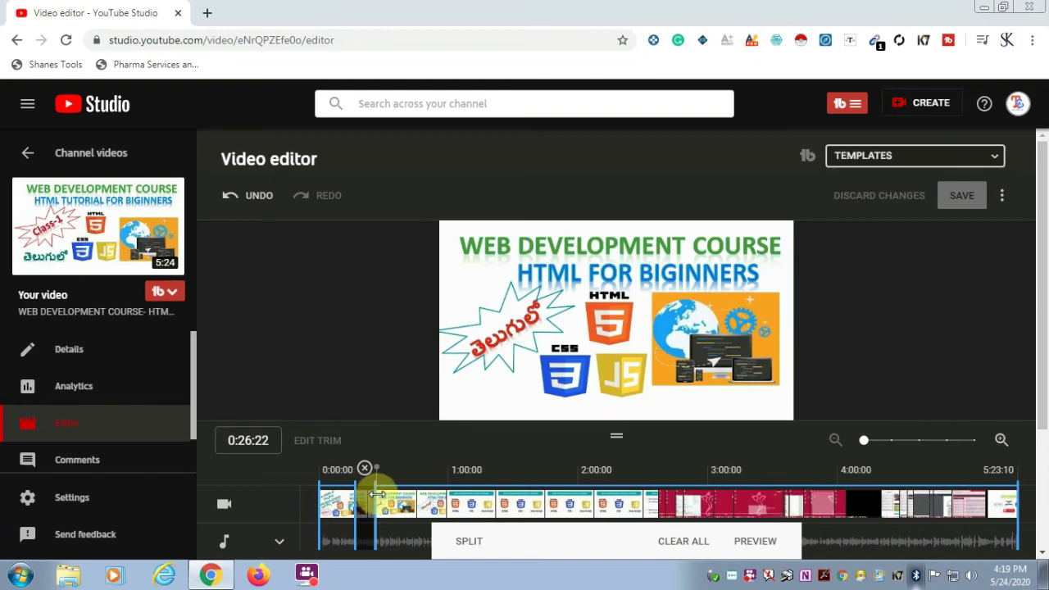
click(755, 541)
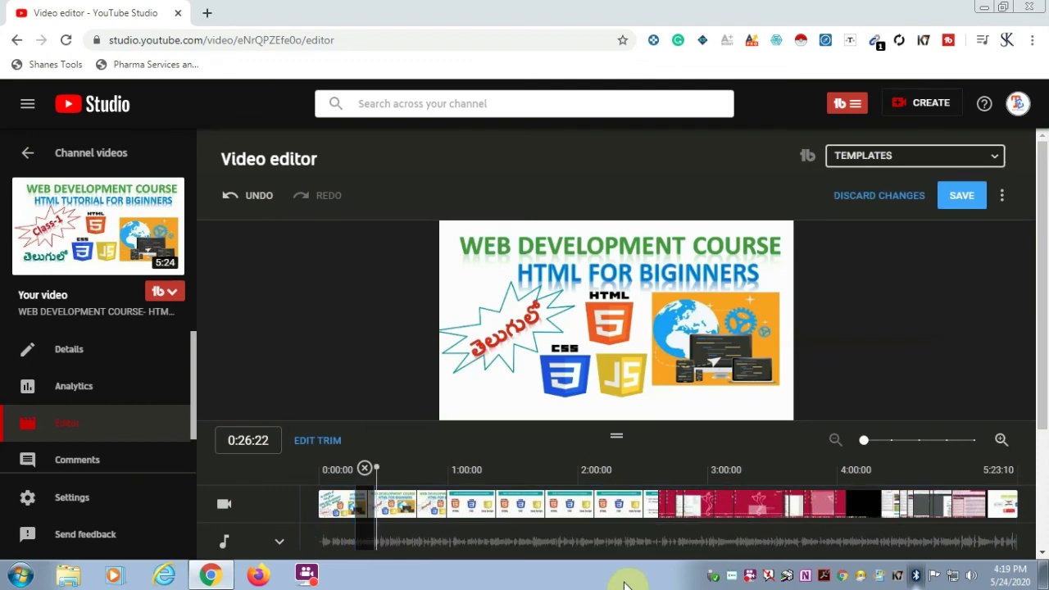
drag(374, 468, 340, 465)
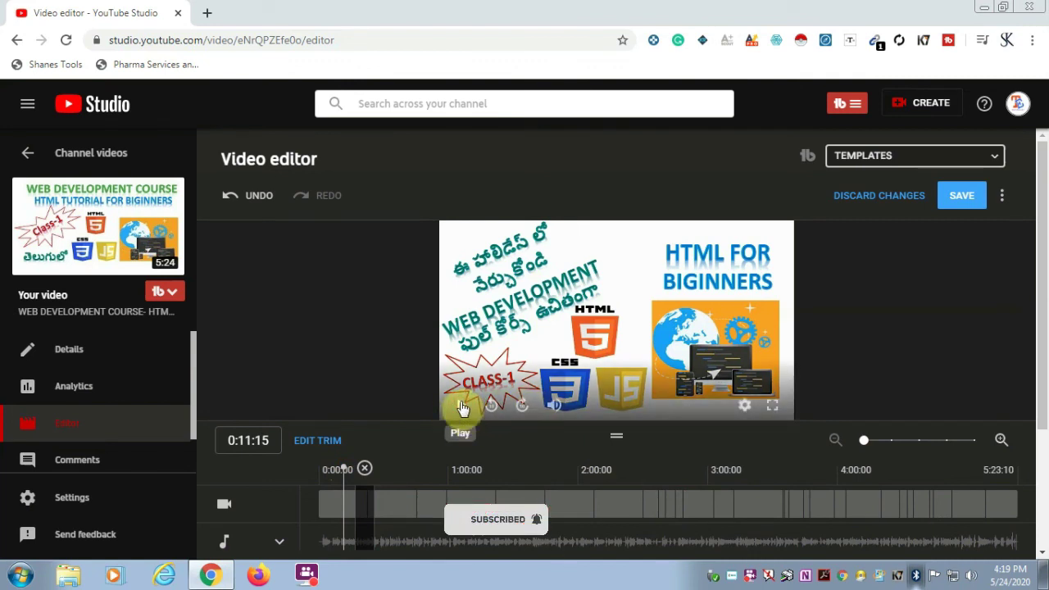
click(462, 407)
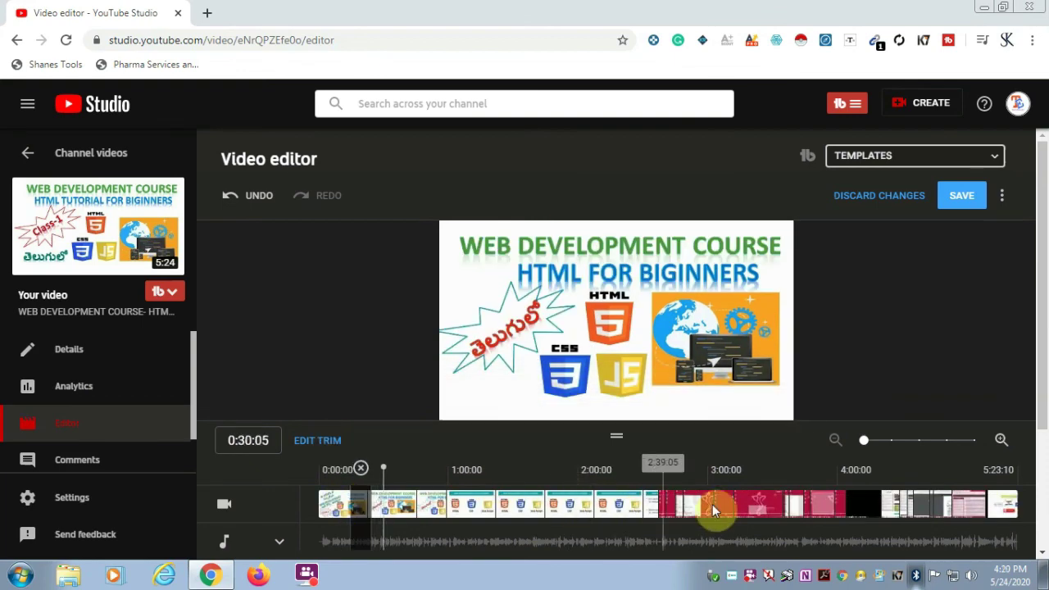
- Save the trimmed Class-1 video and confirm saving the changes over the current version
click(963, 196)
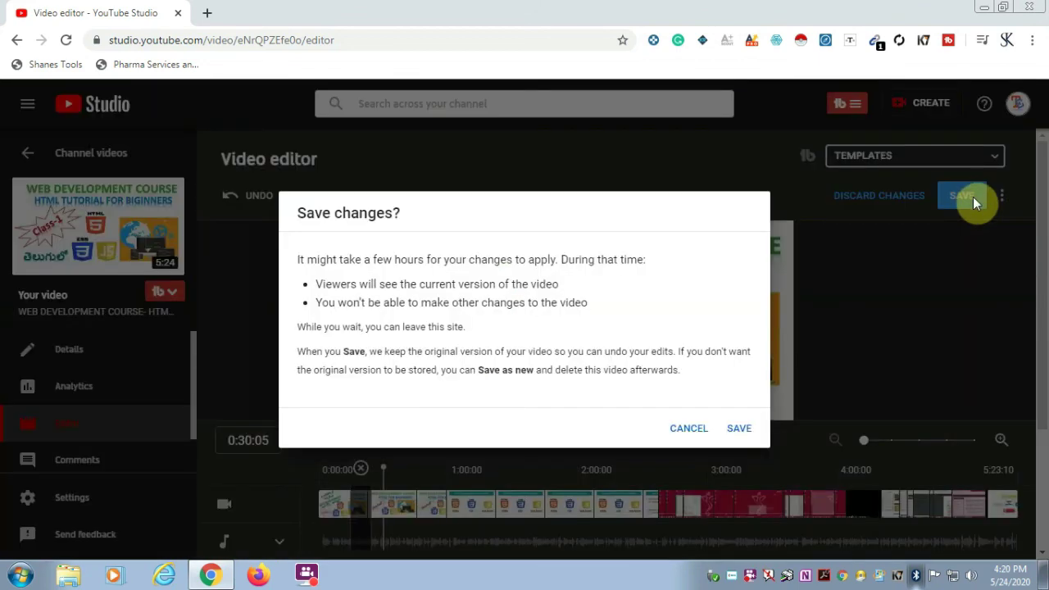
click(738, 428)
click(738, 429)
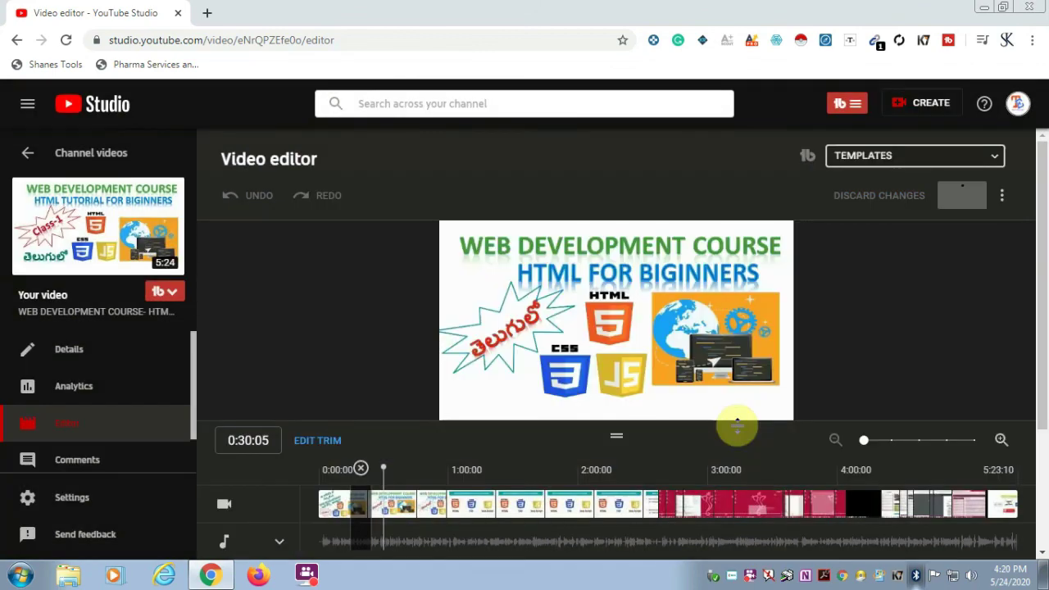